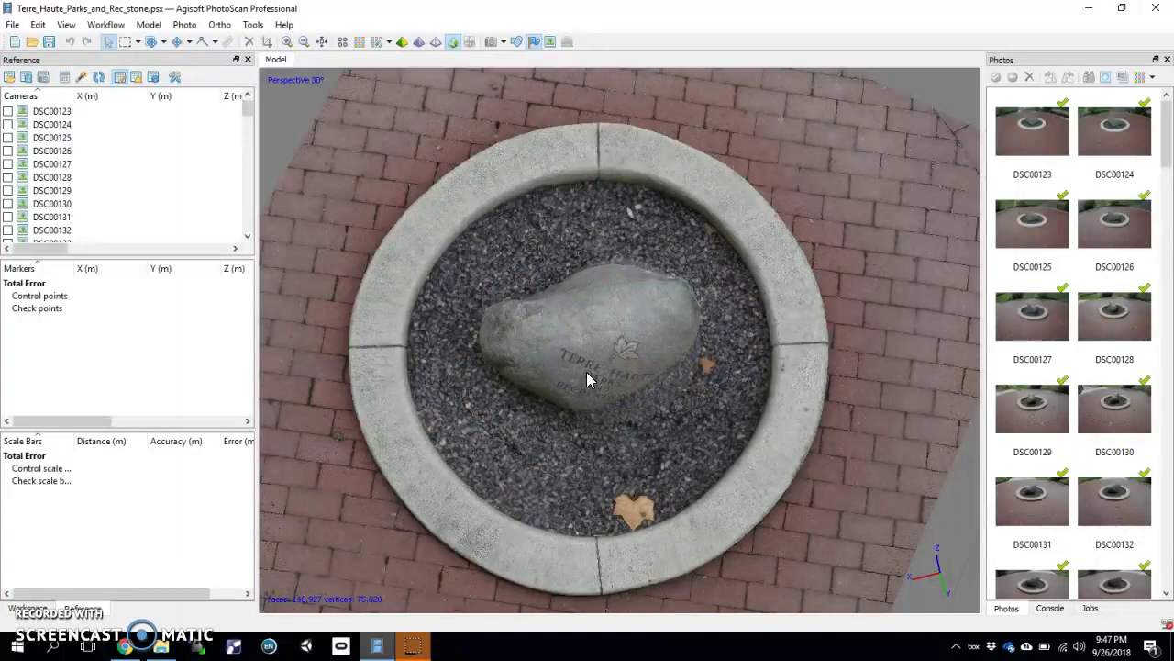
Pan, orbit and zoom in to a close-up of the bricks beside the stone rim and fallen leaf.
{"action": "left_click", "coordinate": [595, 376]}
{"action": "right_click_drag", "start_coordinate": [608, 374], "coordinate": [611, 200]}
{"action": "left_click", "coordinate": [597, 294]}
{"action": "right_click_drag", "start_coordinate": [598, 332], "coordinate": [597, 309]}
{"action": "left_click_drag", "start_coordinate": [598, 317], "coordinate": [598, 265]}
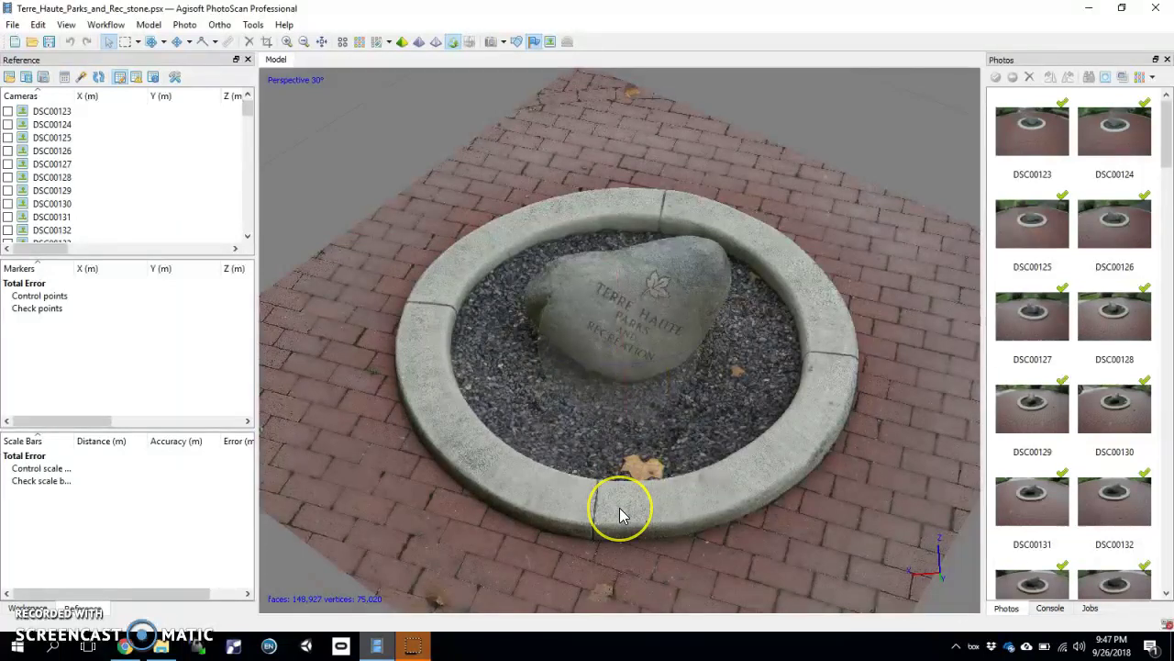
{"action": "left_click_drag", "start_coordinate": [621, 513], "coordinate": [621, 384]}
{"action": "right_click_drag", "start_coordinate": [619, 333], "coordinate": [615, 396]}
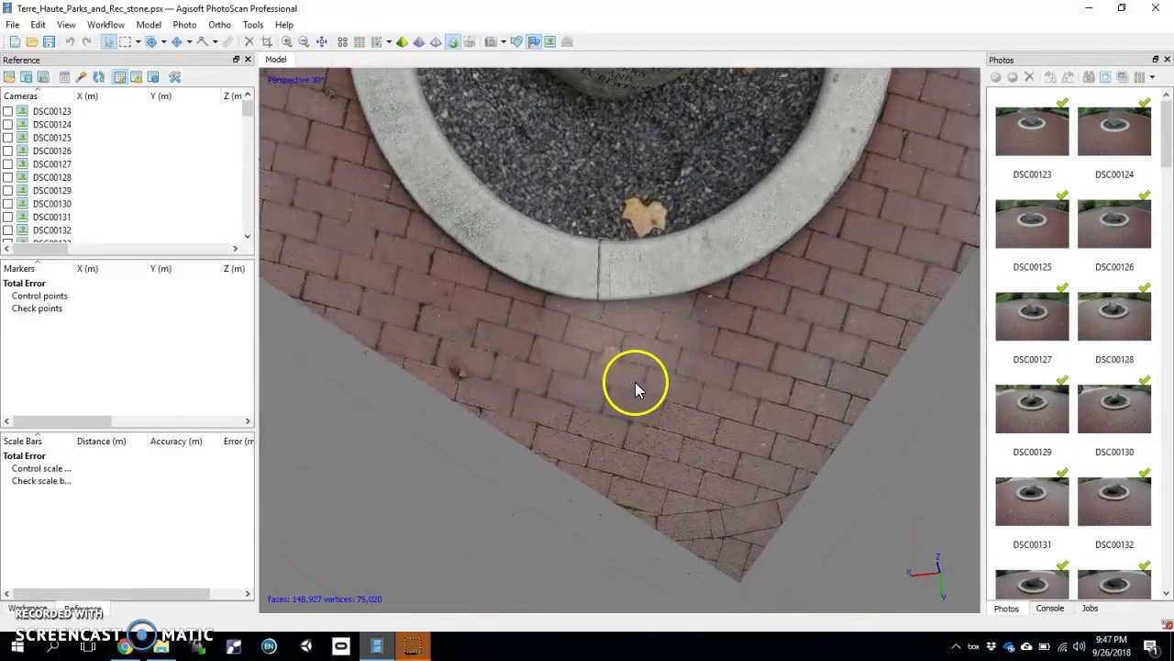
{"action": "right_click_drag", "start_coordinate": [689, 367], "coordinate": [701, 344]}
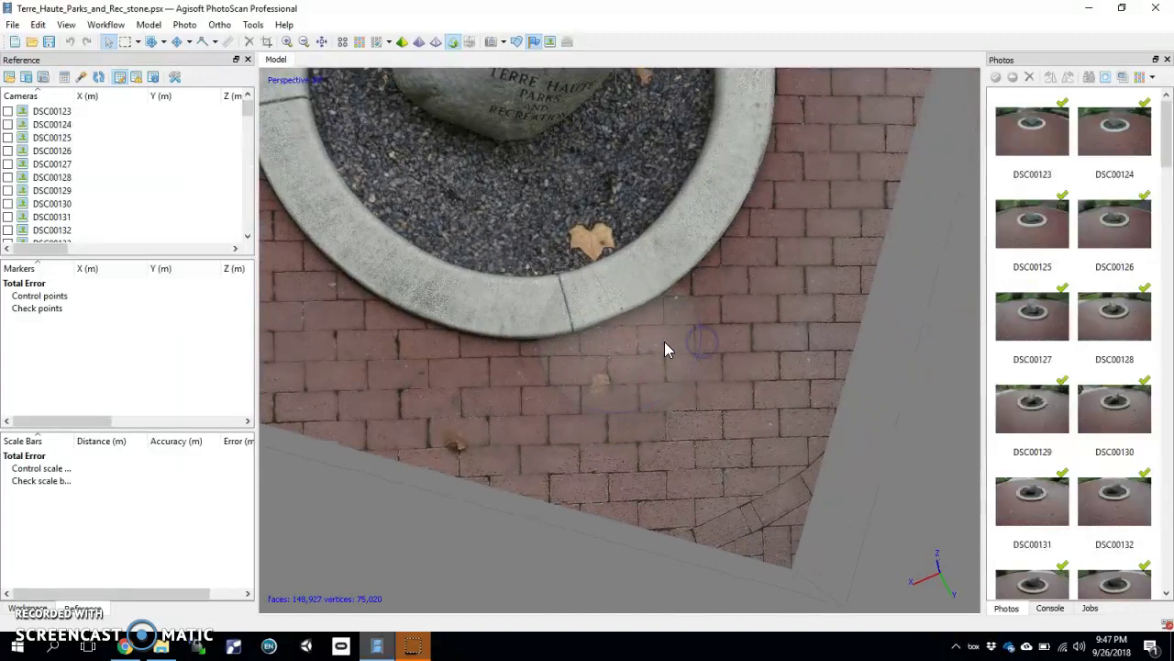
{"action": "scroll", "coordinate": [655, 365], "scroll_direction": "up", "scroll_amount": 6}
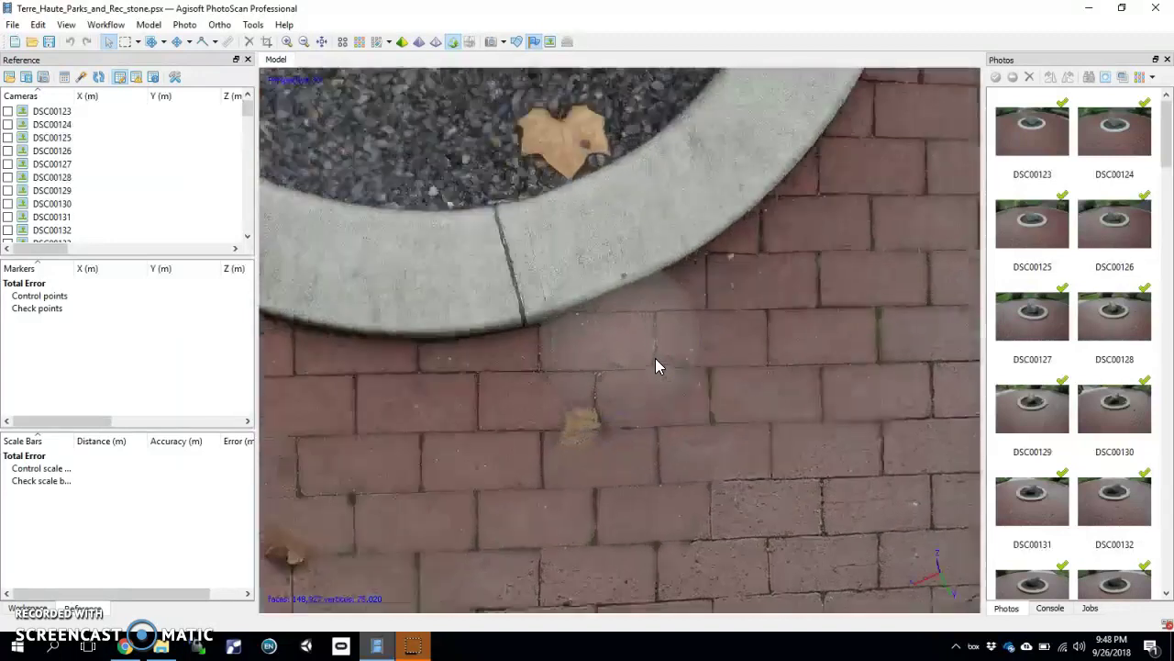
{"action": "mouse_move", "coordinate": [627, 281]}
{"action": "left_mouse_down"}
{"action": "mouse_move", "coordinate": [627, 404]}
{"action": "mouse_move", "coordinate": [471, 354]}
{"action": "mouse_move", "coordinate": [736, 306]}
{"action": "mouse_move", "coordinate": [640, 299]}
{"action": "mouse_move", "coordinate": [587, 353]}
{"action": "mouse_move", "coordinate": [432, 414]}
{"action": "mouse_move", "coordinate": [640, 407]}
{"action": "mouse_move", "coordinate": [545, 369]}
{"action": "mouse_move", "coordinate": [323, 451]}
{"action": "left_mouse_up"}
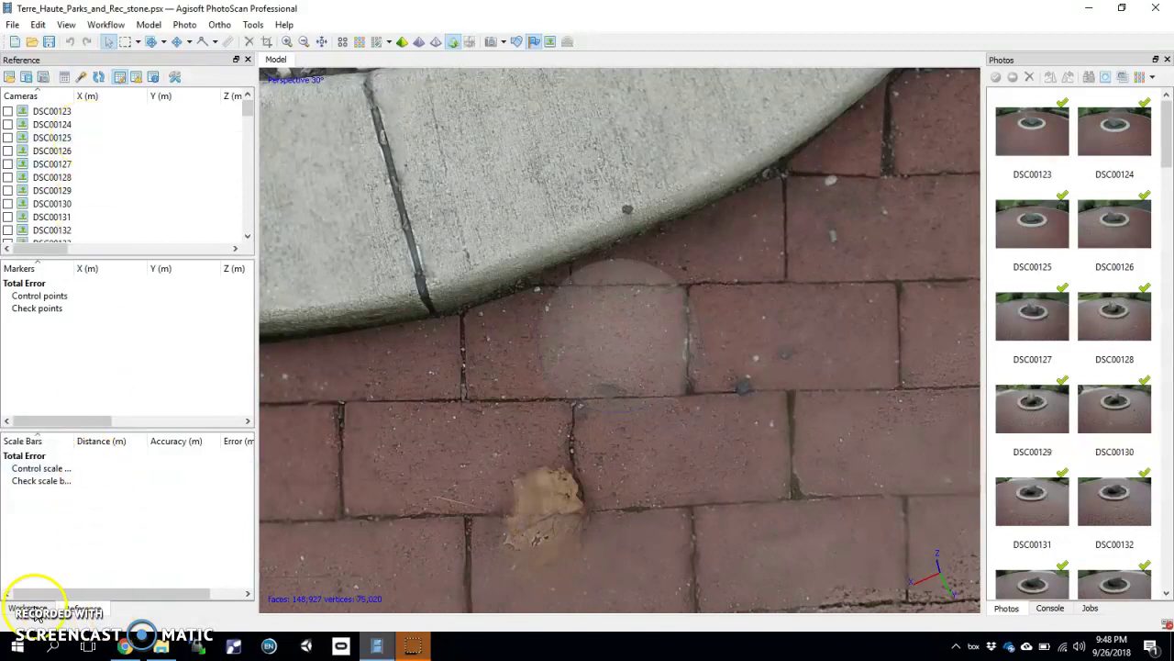
{"action": "left_click", "coordinate": [8, 609]}
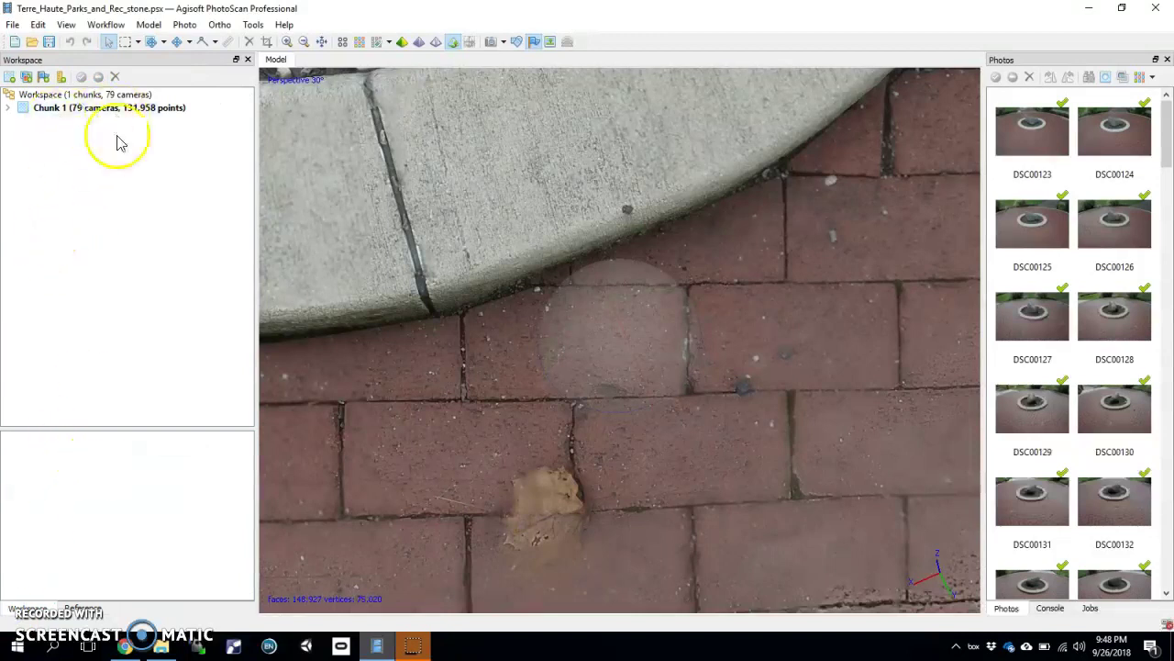
{"action": "left_click", "coordinate": [94, 610]}
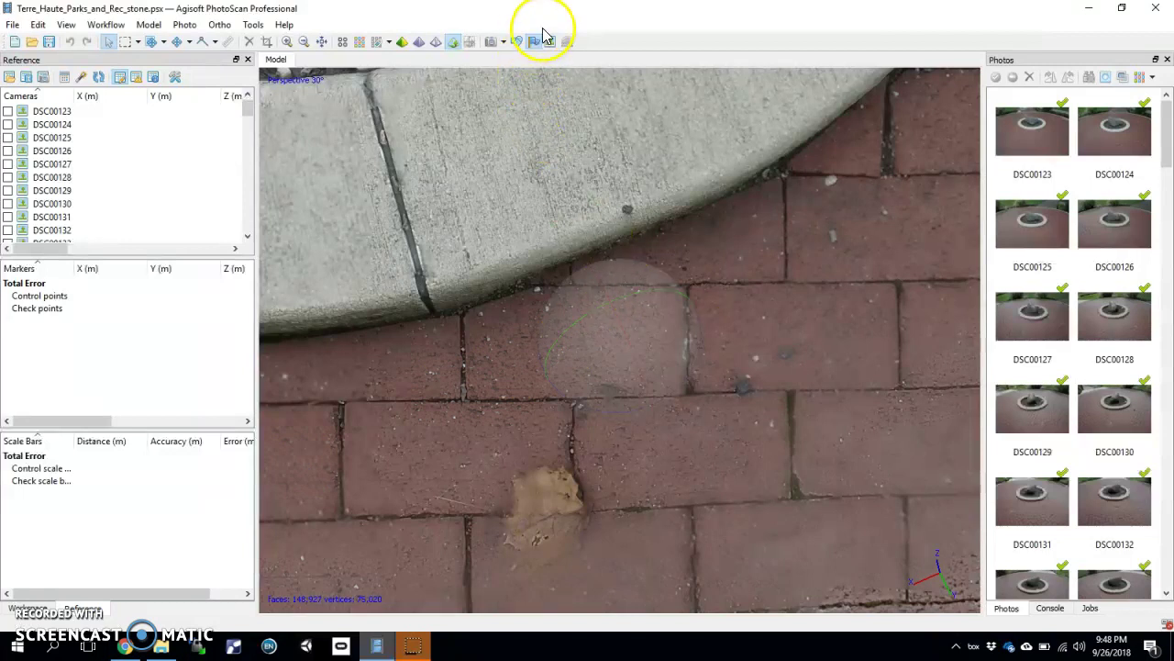
{"action": "left_click", "coordinate": [537, 46]}
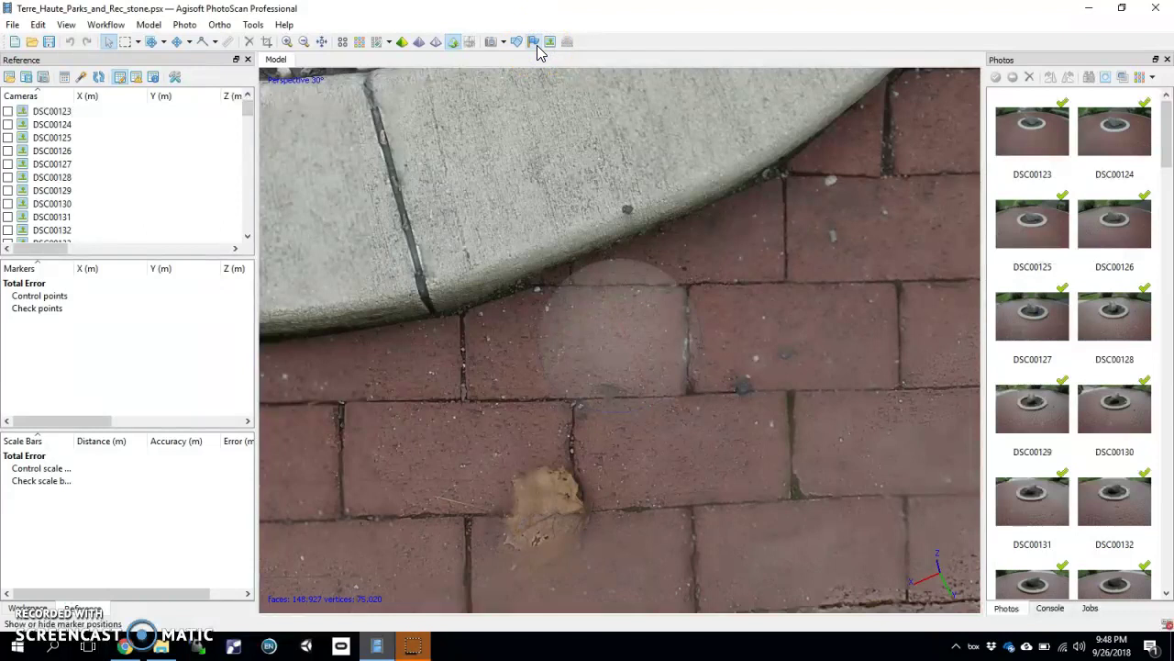
{"action": "left_click", "coordinate": [537, 45]}
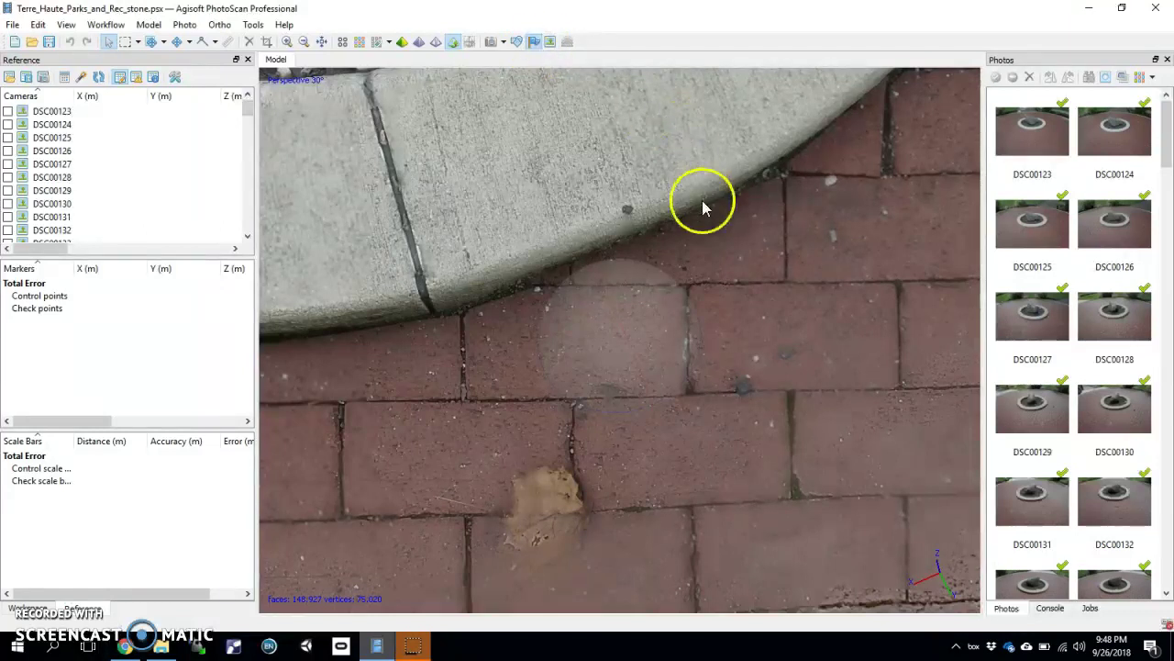
Add marker point 1 at the upper brick corner and point 2 at the lower corner.
{"action": "right_click", "coordinate": [723, 284]}
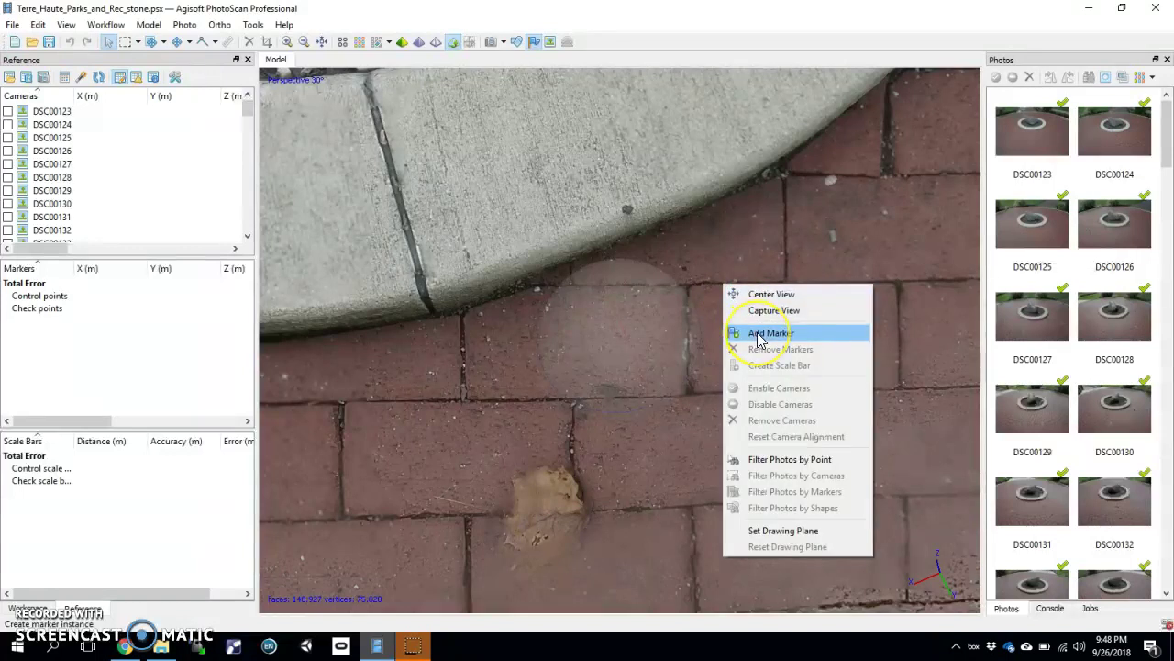
{"action": "left_click", "coordinate": [758, 334]}
{"action": "left_click", "coordinate": [725, 274]}
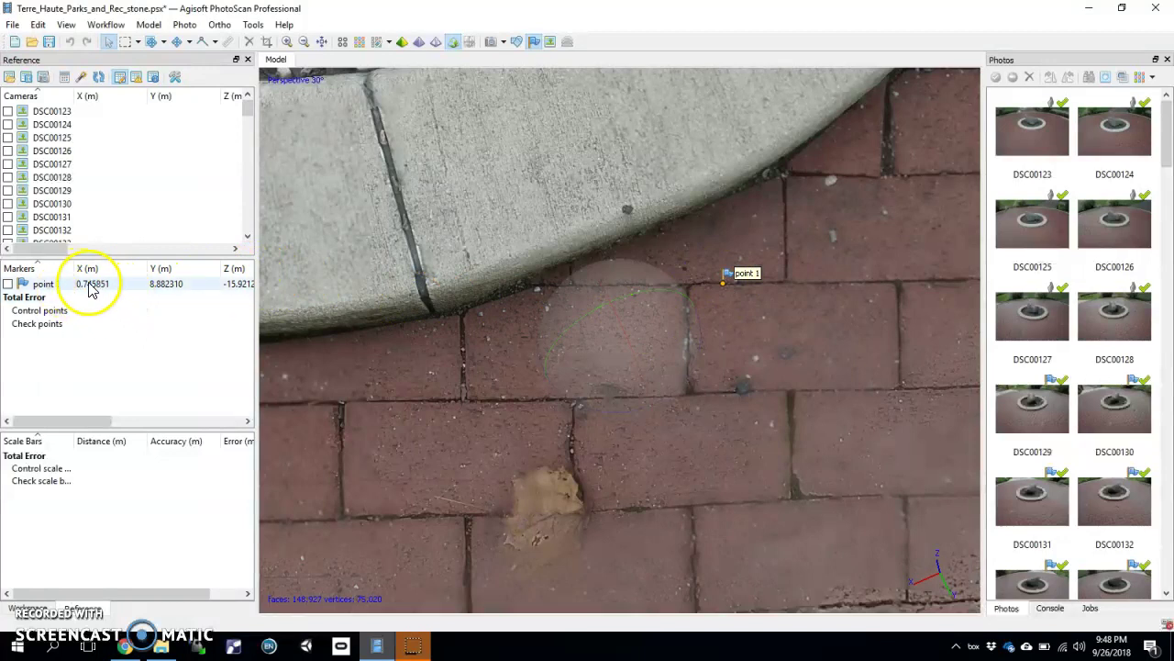
{"action": "right_click", "coordinate": [725, 400]}
{"action": "left_click", "coordinate": [776, 171]}
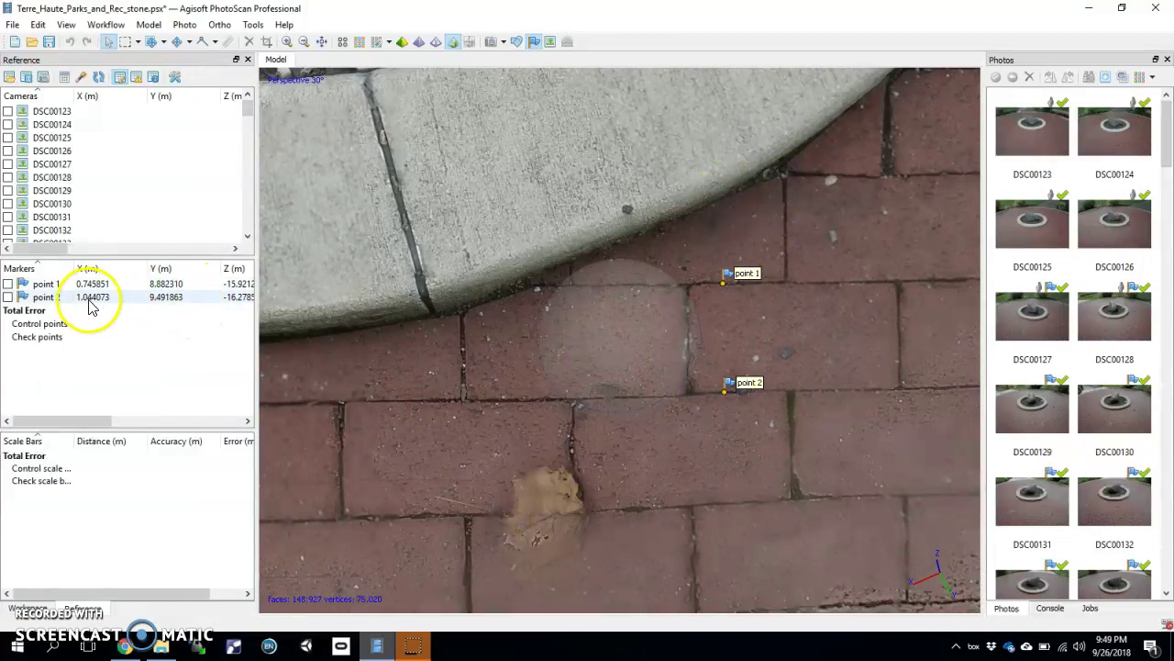
Select both point 1 and point 2 in the Markers table.
{"action": "left_click", "coordinate": [52, 286]}
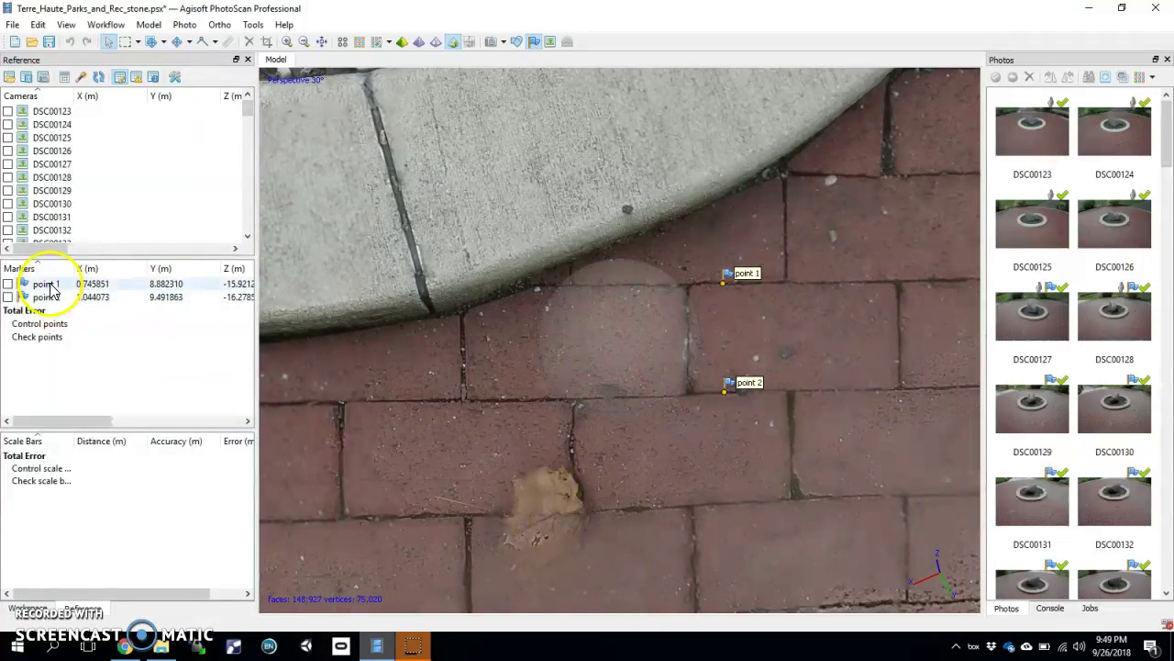
{"action": "left_click", "coordinate": [52, 287]}
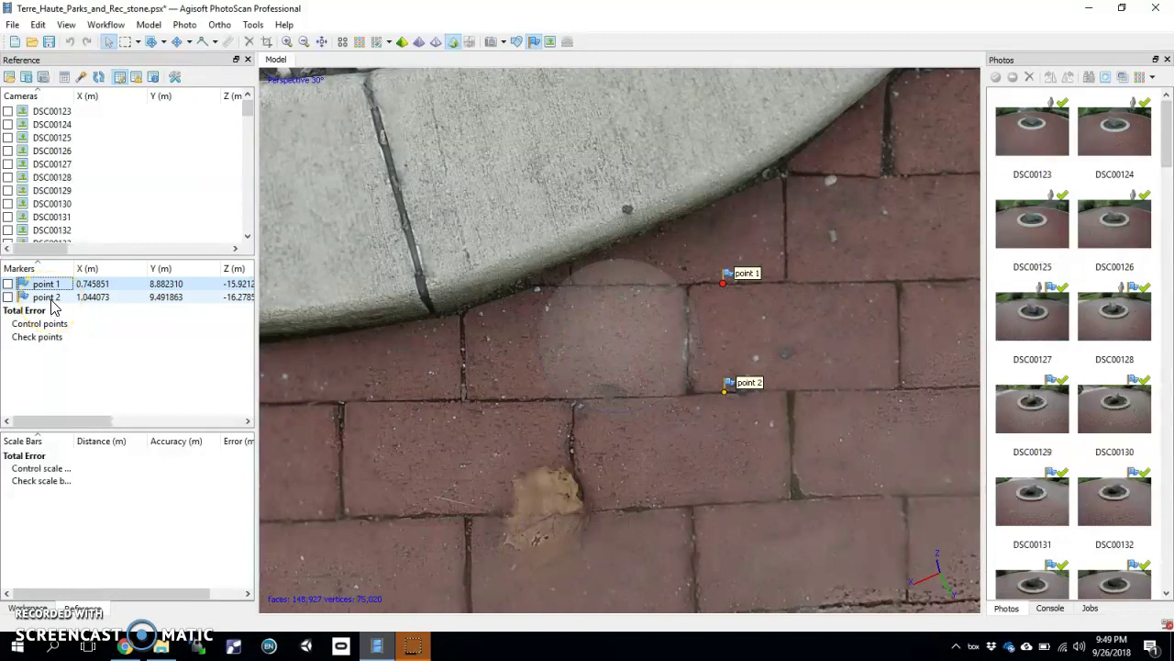
{"action": "left_click", "coordinate": [48, 298]}
{"action": "left_click", "coordinate": [62, 287], "text": "shift"}
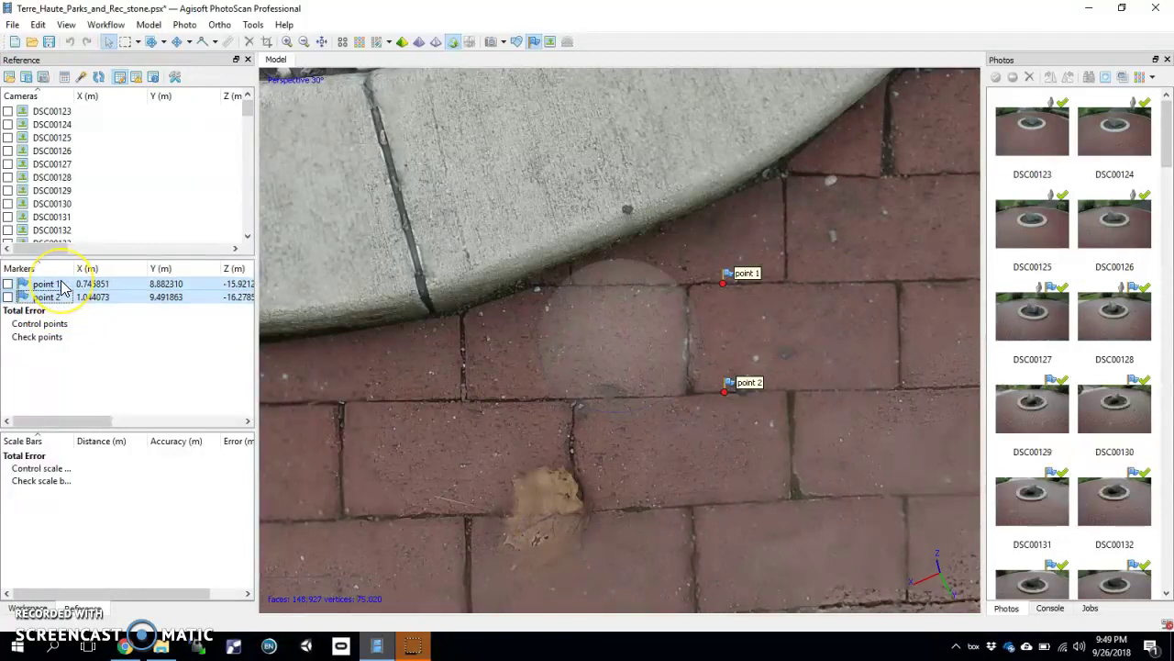
Create scale bar point 1_point 2 from the selected markers and widen its name column to read it.
{"action": "right_click", "coordinate": [62, 286]}
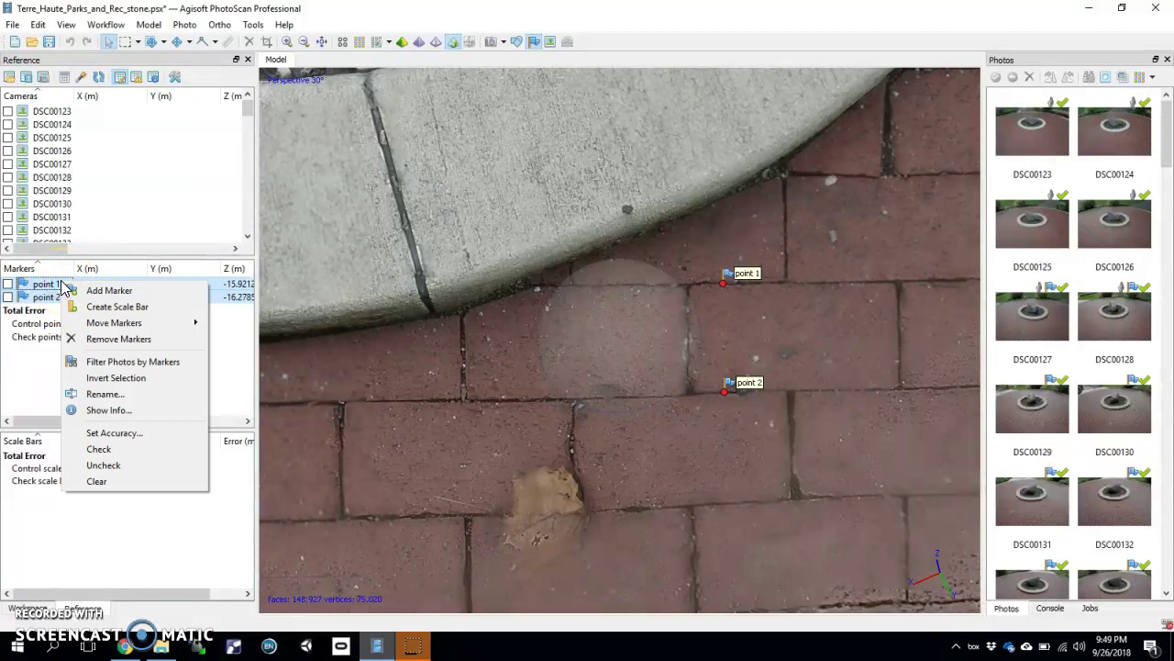
{"action": "left_click", "coordinate": [96, 306]}
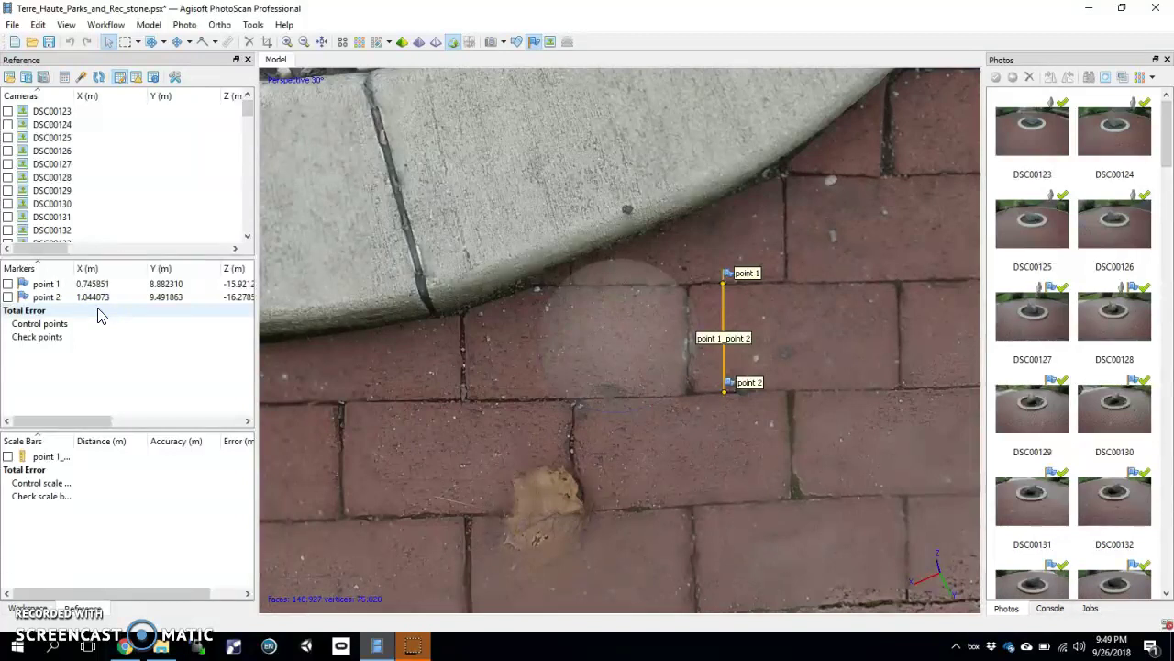
{"action": "left_click_drag", "start_coordinate": [72, 442], "coordinate": [99, 447]}
{"action": "left_click", "coordinate": [117, 456]}
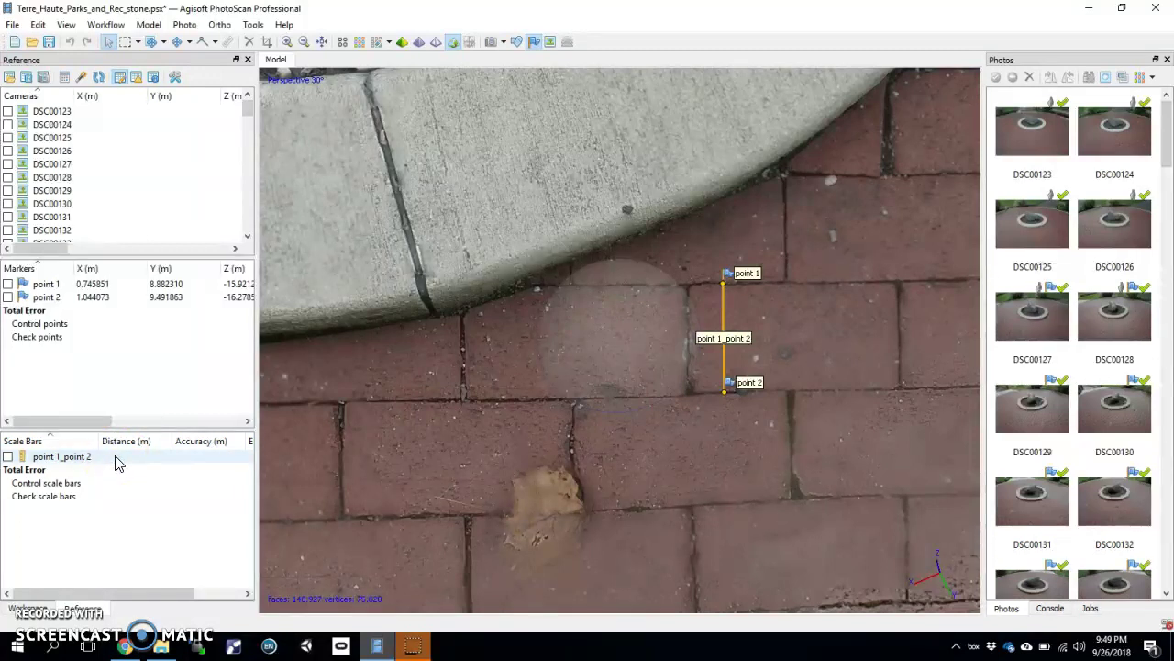
Enter 0.08 in the Distance (m) cell of scale bar point 1_point 2.
{"action": "double_click", "coordinate": [124, 458]}
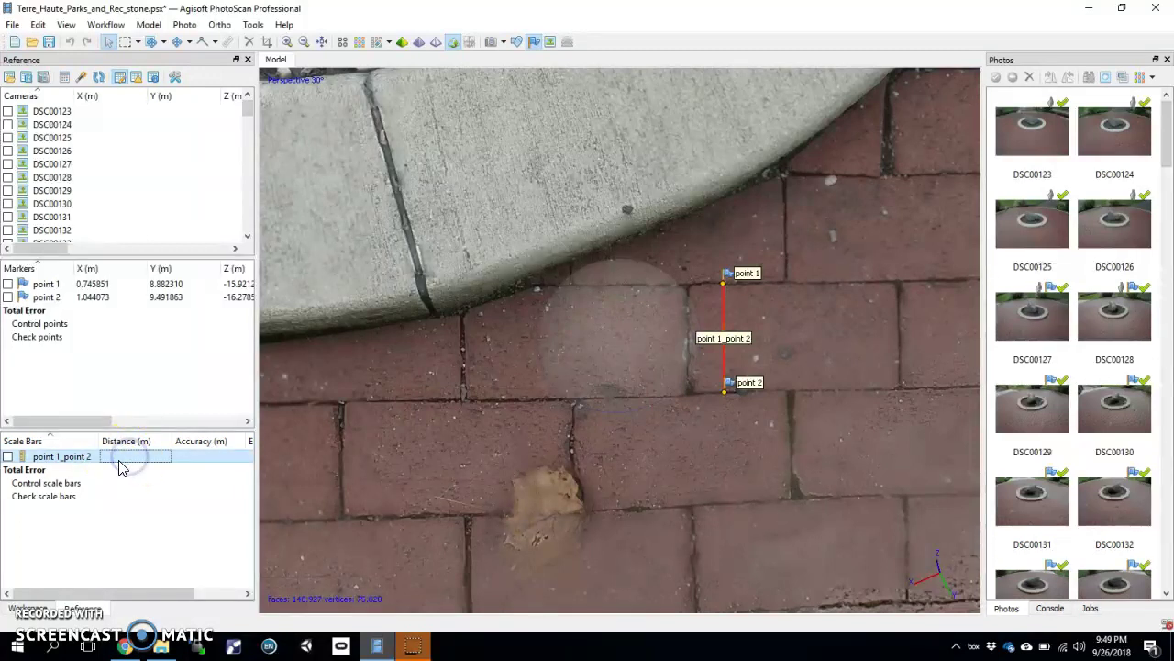
{"action": "left_click", "coordinate": [110, 457]}
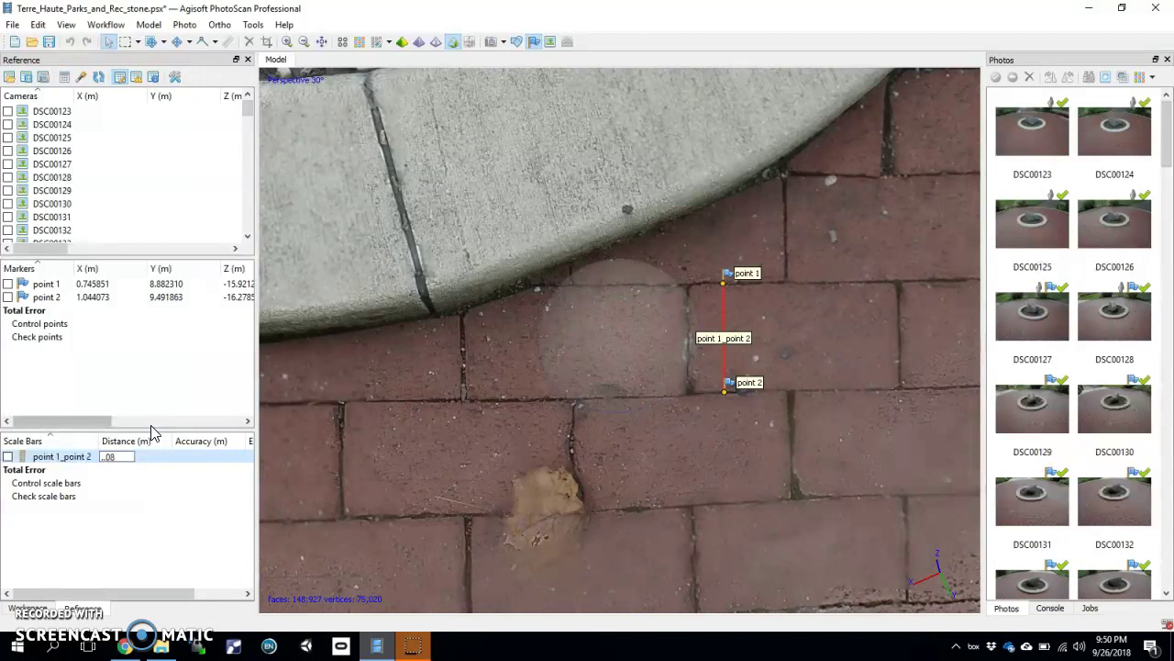
{"action": "key", "text": "BackSpace"}
{"action": "key", "text": "BackSpace"}
{"action": "type", "text": "08"}
{"action": "key", "text": "Return"}
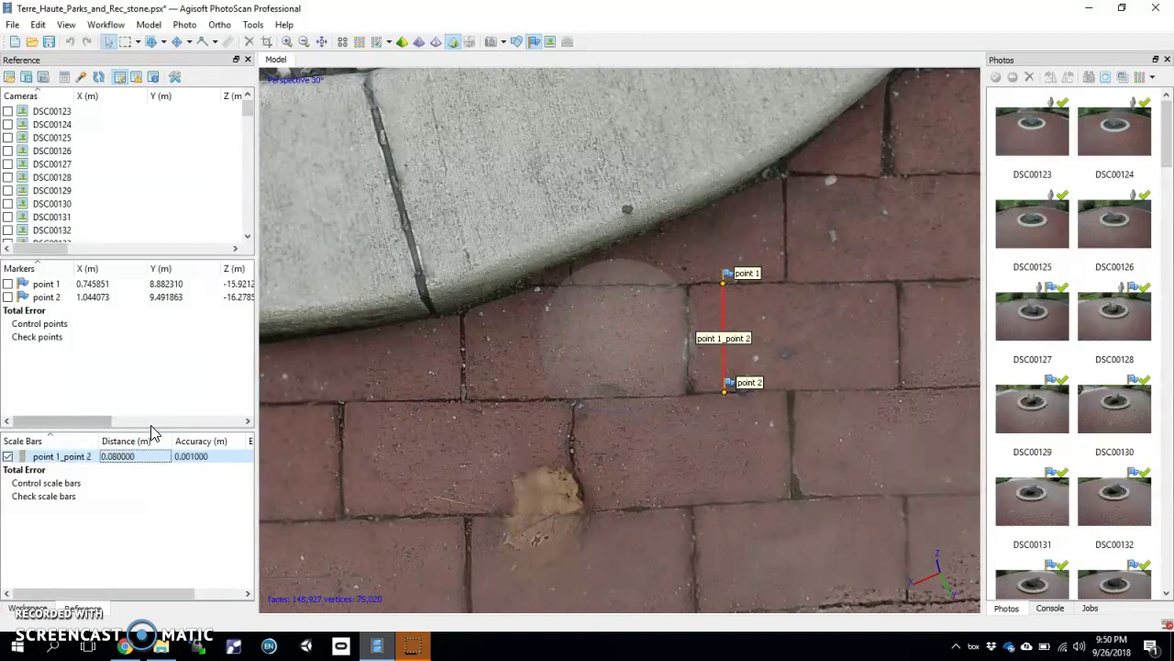
Update the reference to rescale by the 0.08 m bar, then zoom in on the two markers.
{"action": "left_click", "coordinate": [99, 78]}
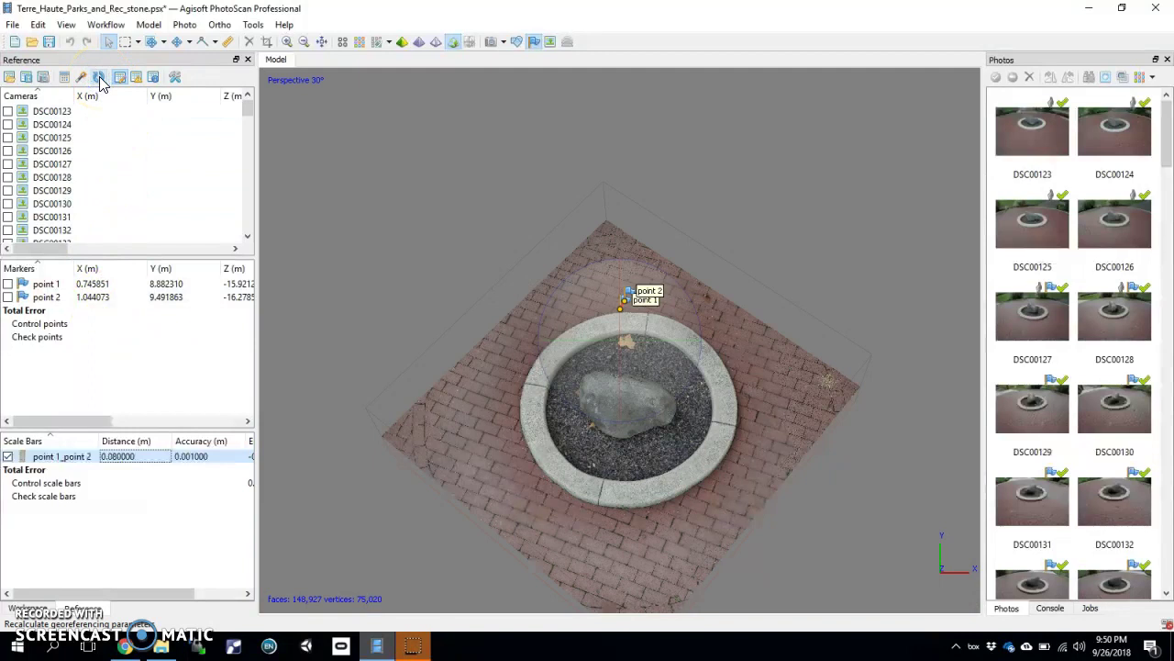
{"action": "left_click_drag", "start_coordinate": [622, 357], "coordinate": [604, 336]}
{"action": "left_click", "coordinate": [529, 189]}
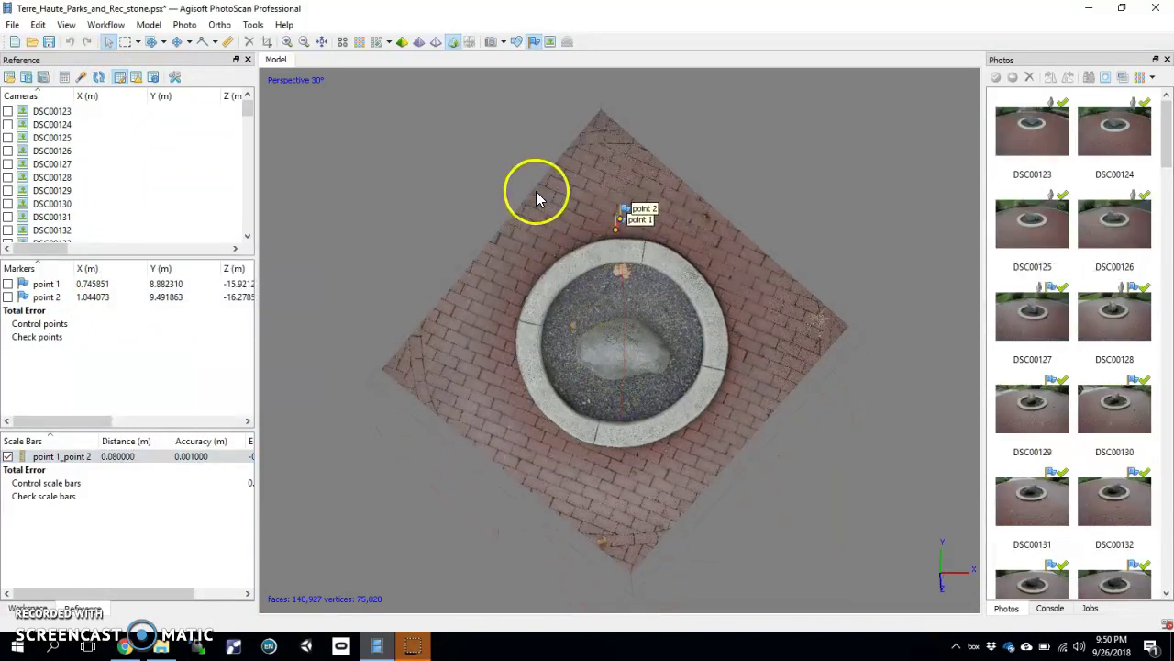
{"action": "scroll", "coordinate": [538, 199], "scroll_direction": "down", "scroll_amount": 3}
{"action": "scroll", "coordinate": [538, 196], "scroll_direction": "up", "scroll_amount": 10}
{"action": "left_click_drag", "start_coordinate": [538, 197], "coordinate": [639, 451]}
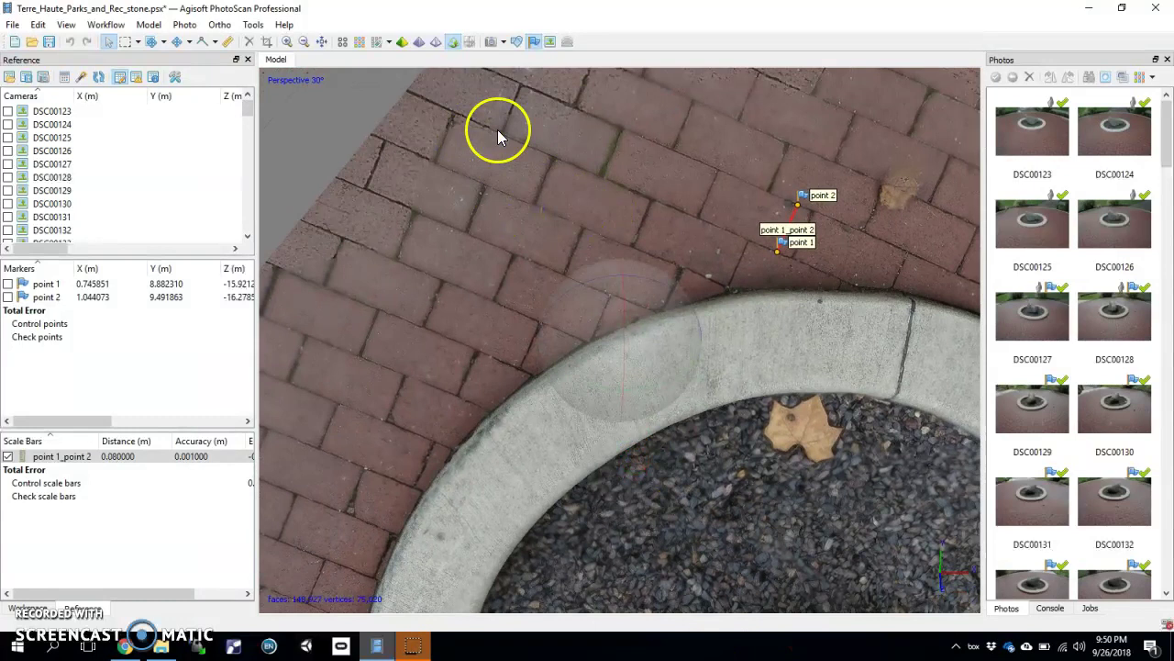
{"action": "left_click_drag", "start_coordinate": [480, 110], "coordinate": [501, 233]}
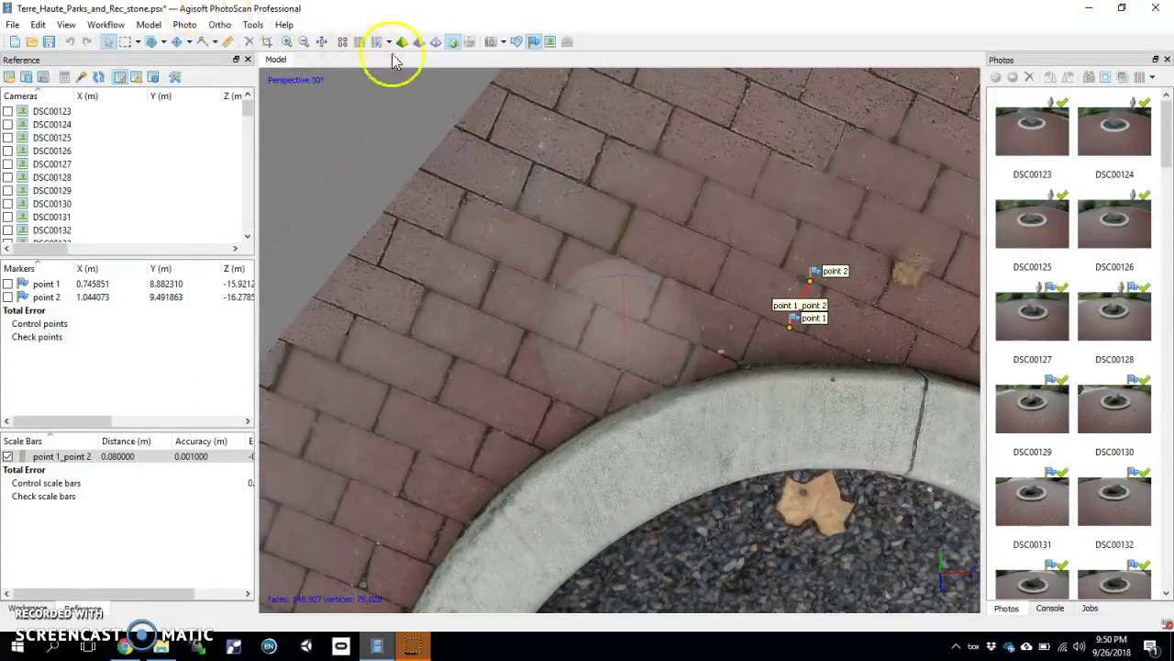
Measure across a brick with the Ruler (8.18 cm), then return to navigation and pan toward the ring.
{"action": "left_click", "coordinate": [229, 44]}
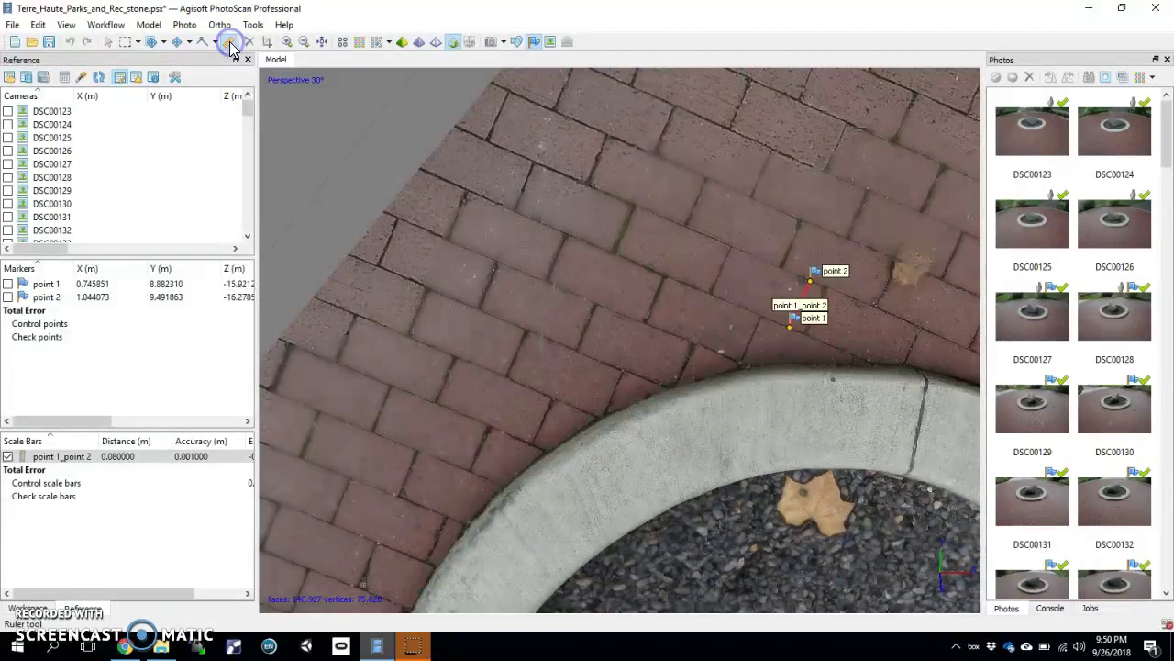
{"action": "left_click", "coordinate": [549, 170]}
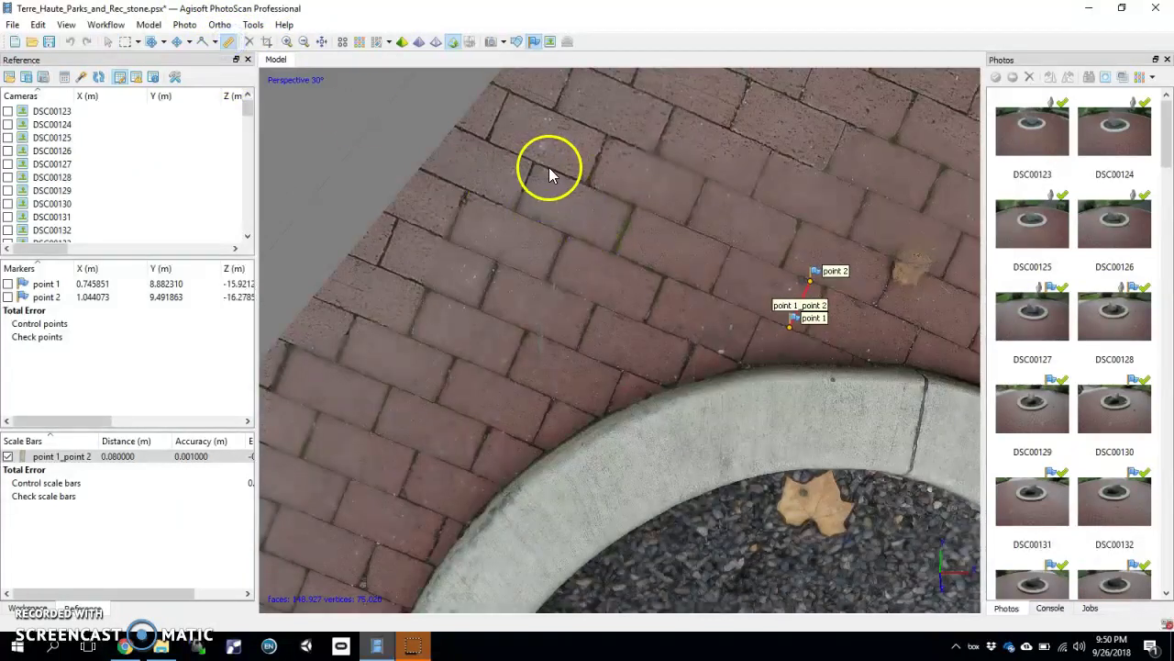
{"action": "left_click", "coordinate": [574, 124]}
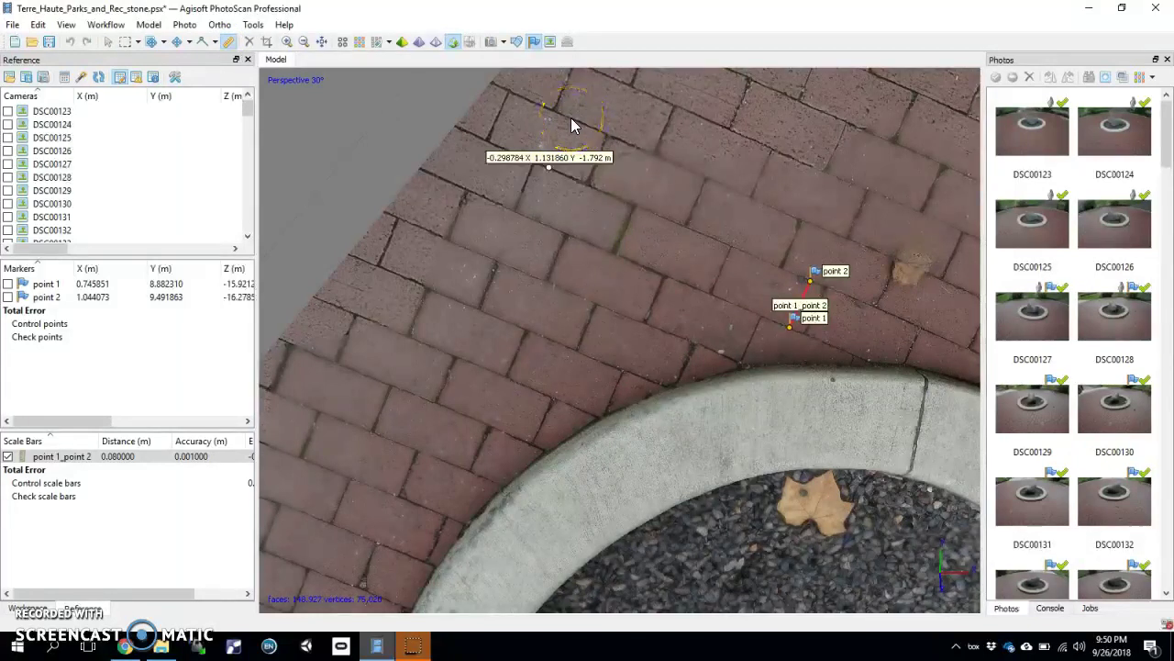
{"action": "left_click", "coordinate": [571, 125]}
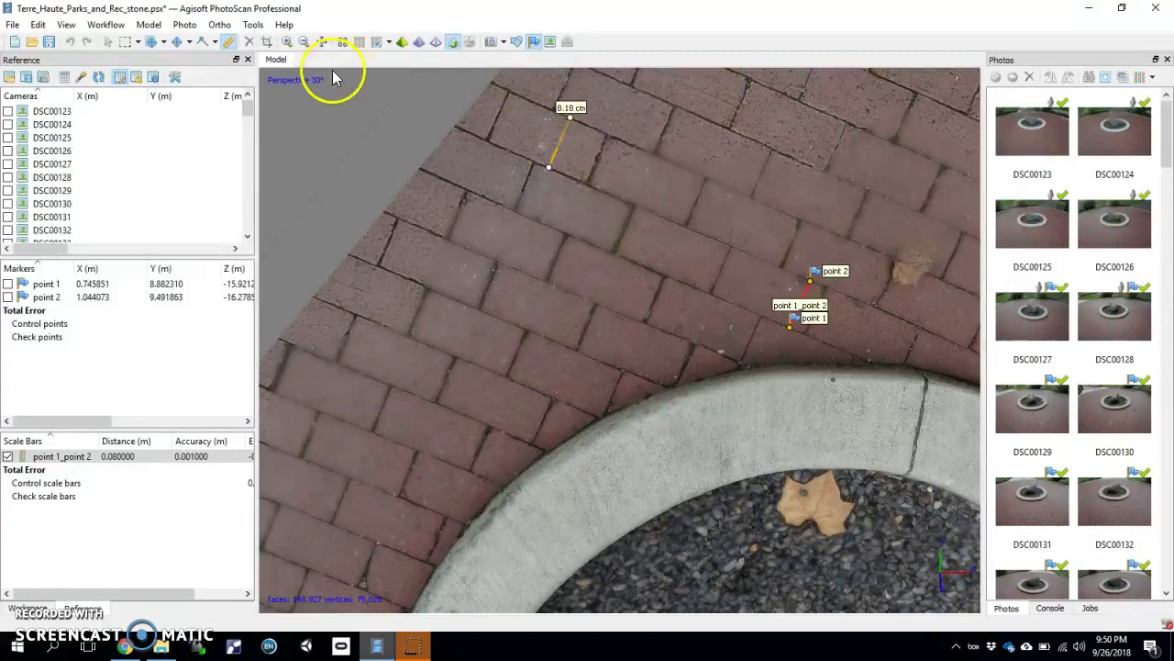
{"action": "left_click", "coordinate": [109, 43]}
{"action": "right_click_drag", "start_coordinate": [615, 408], "coordinate": [456, 34]}
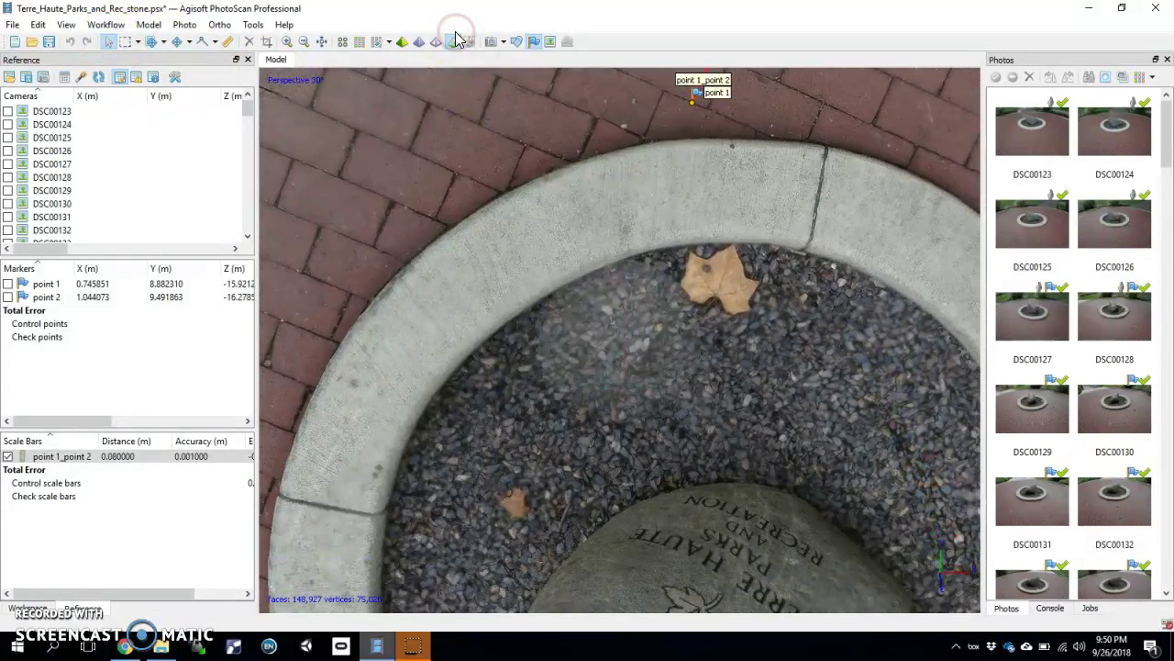
Zoom out to show the whole planter on its brick square.
{"action": "scroll", "coordinate": [567, 261], "scroll_direction": "down", "scroll_amount": 10}
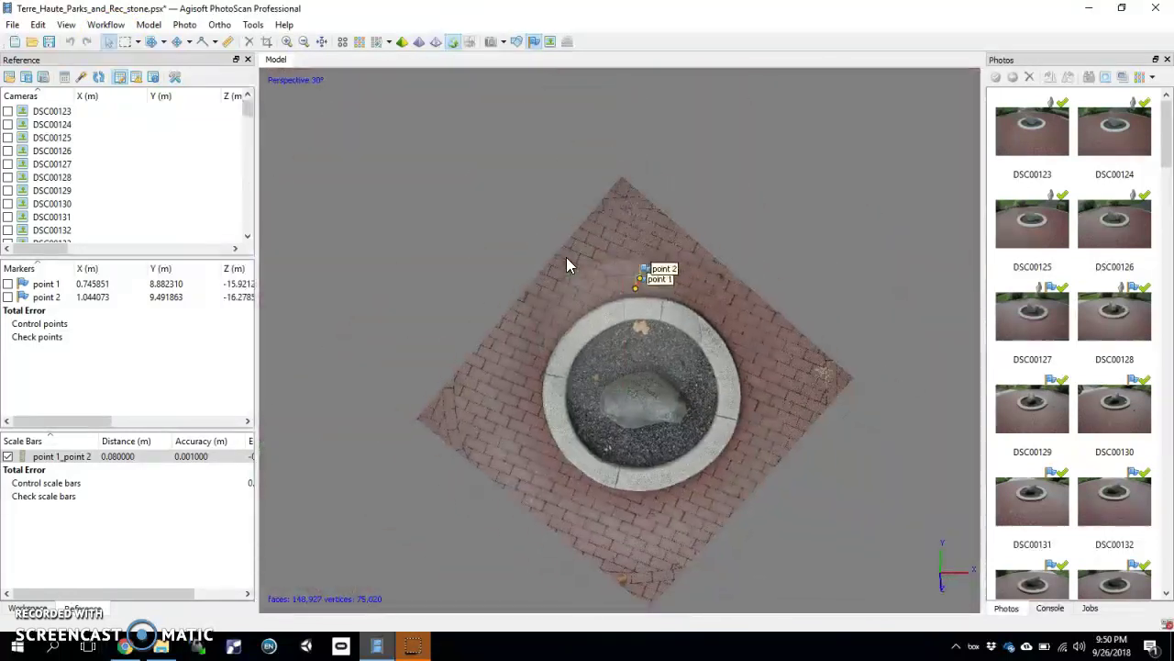